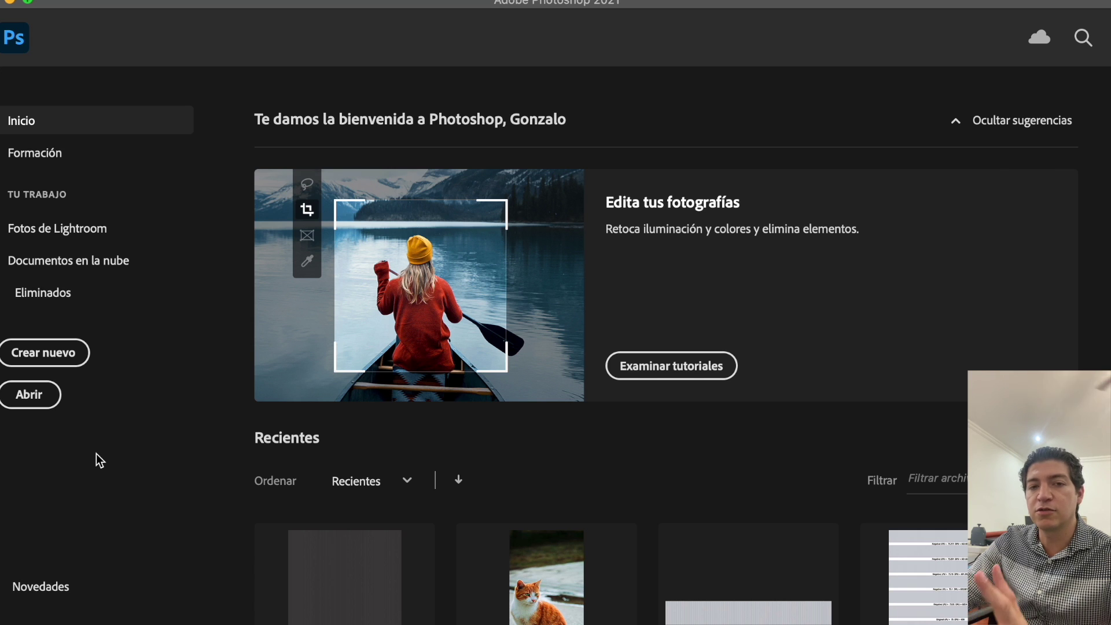
Step: Open Unknown.jpg with its colour profile unchanged and unlock the background into Capa 0
key("super+h")
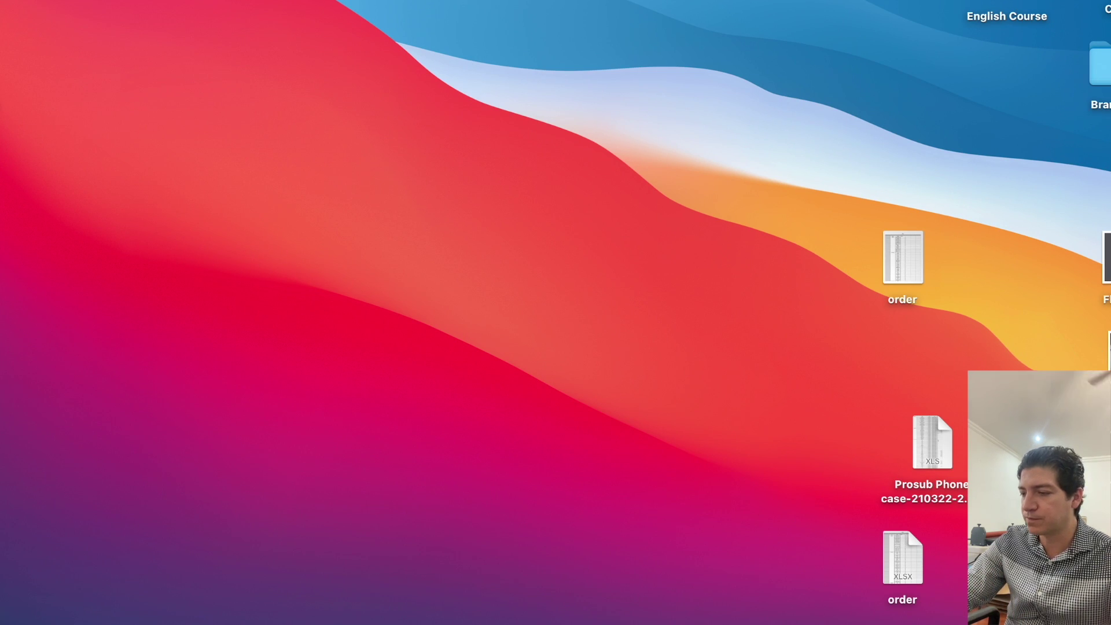
left_click_drag(1106, 348, 12, 556)
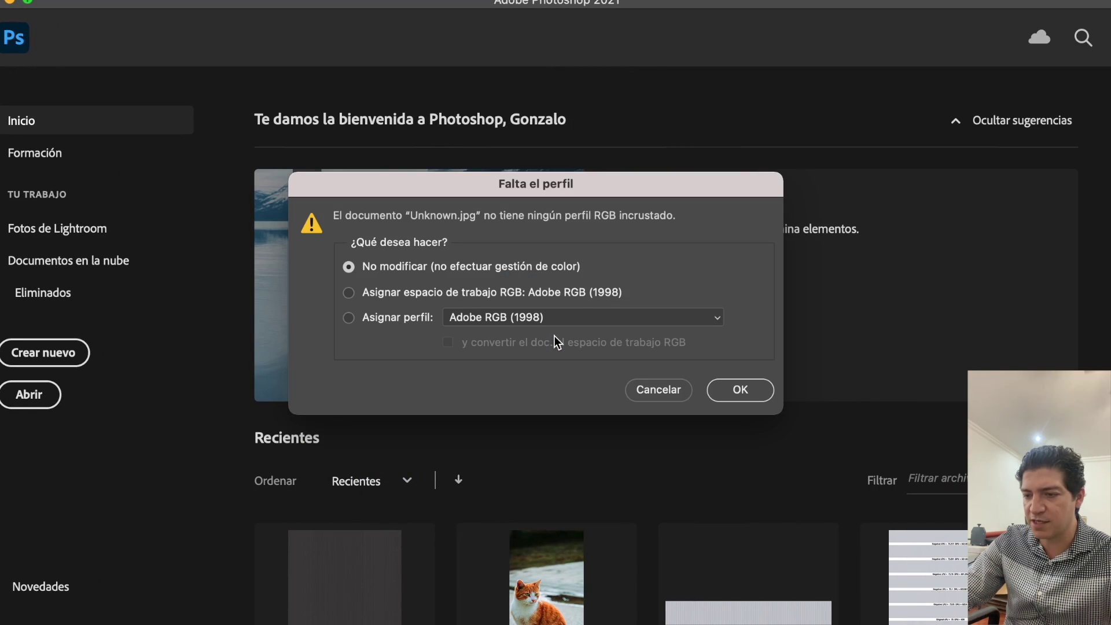
left_click(743, 394)
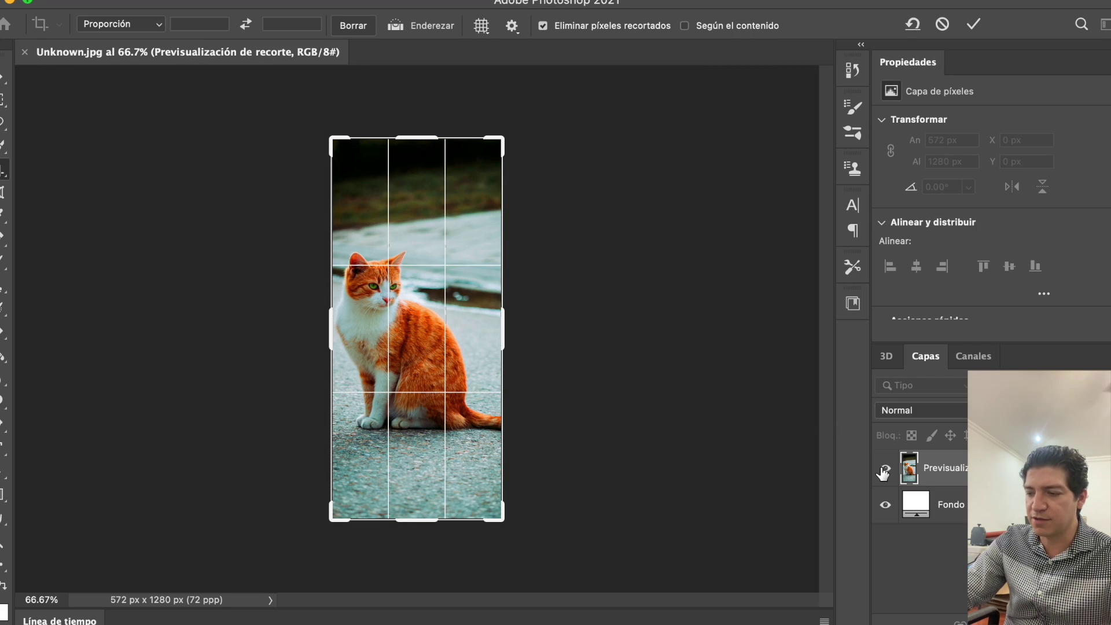
left_click(906, 467)
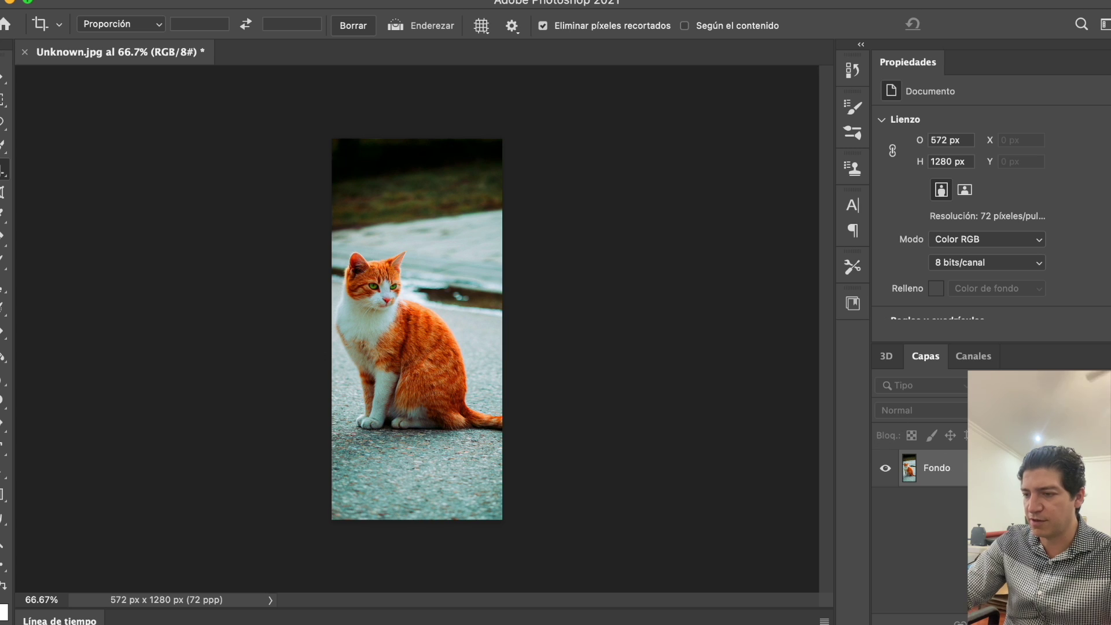
left_click(1096, 468)
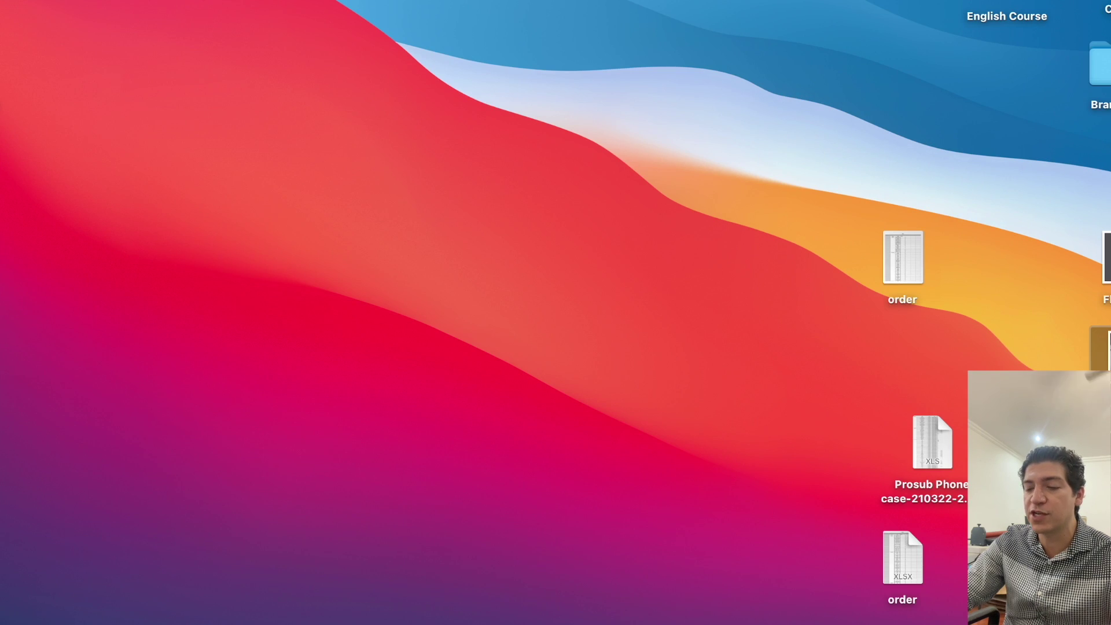
Step: Place the kitten photo 12.jpg as a new layer above Capa 0
left_click_drag(335, 377, 405, 382)
key("Return")
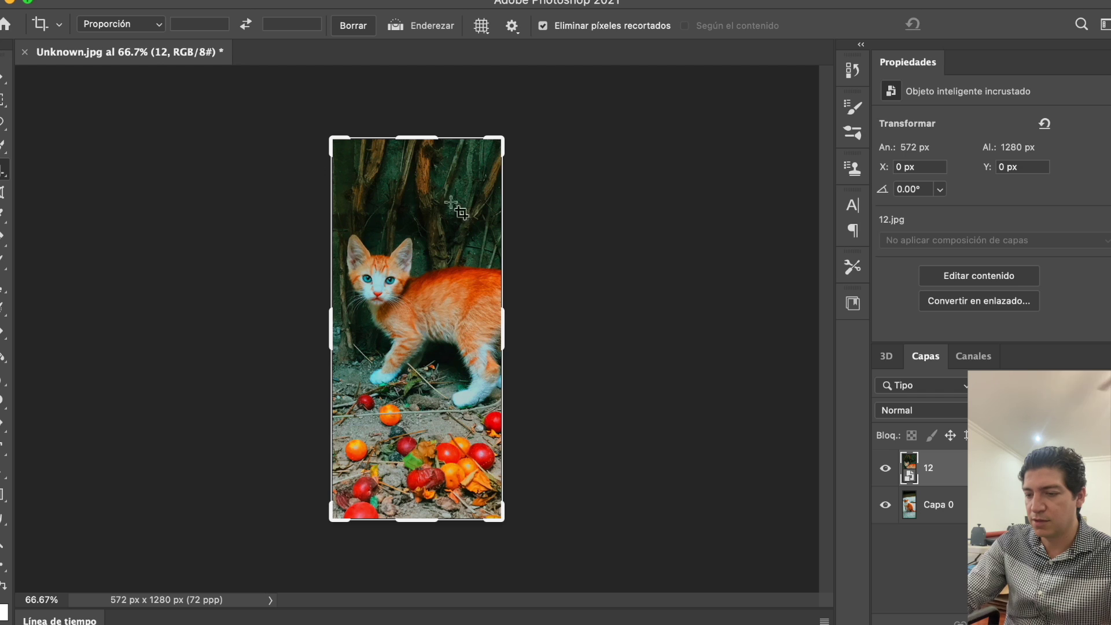
left_click(469, 165)
key("Return")
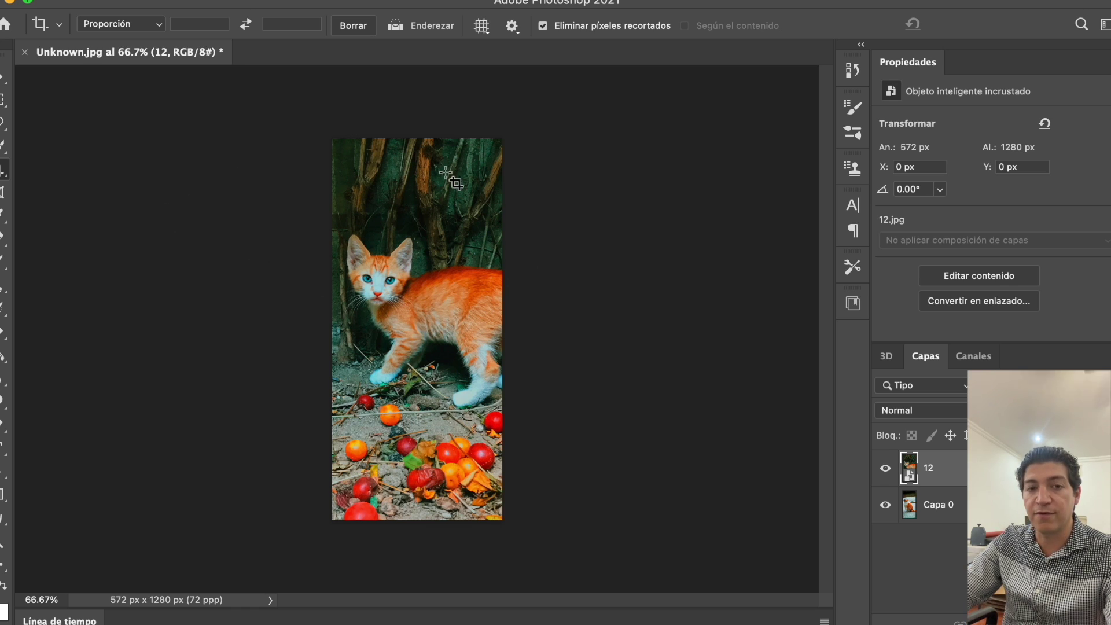
Step: Pick the Rectangular Marquee tool from the toolbar
left_click(4, 100)
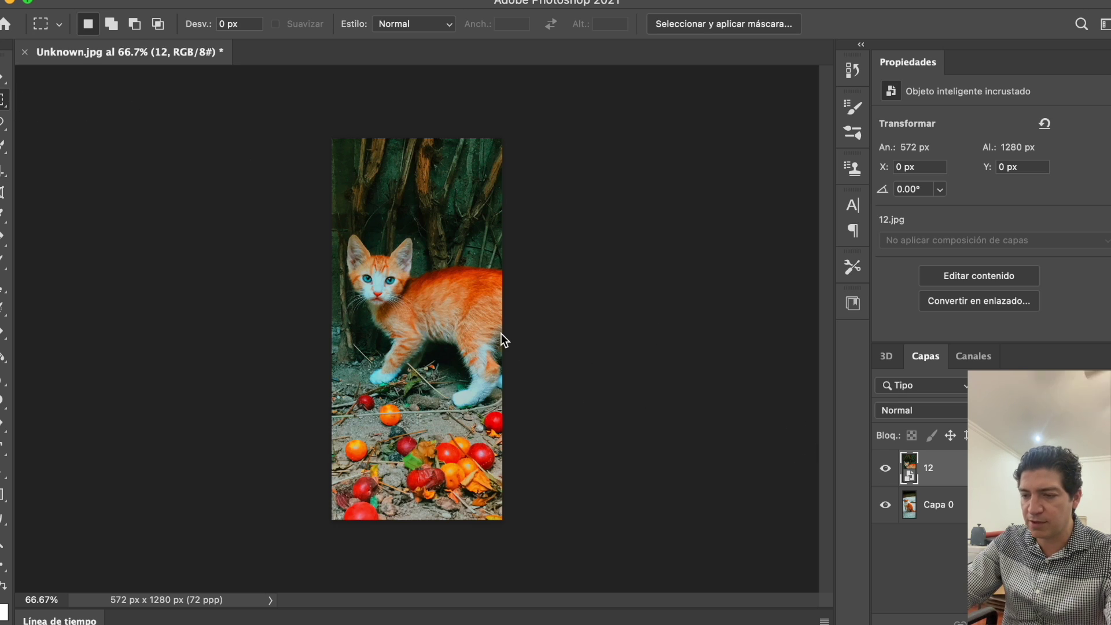
Step: Toggle layer 12 off and on to compare, close Unknown.jpg without saving, and open Flip.tif
left_click(885, 468)
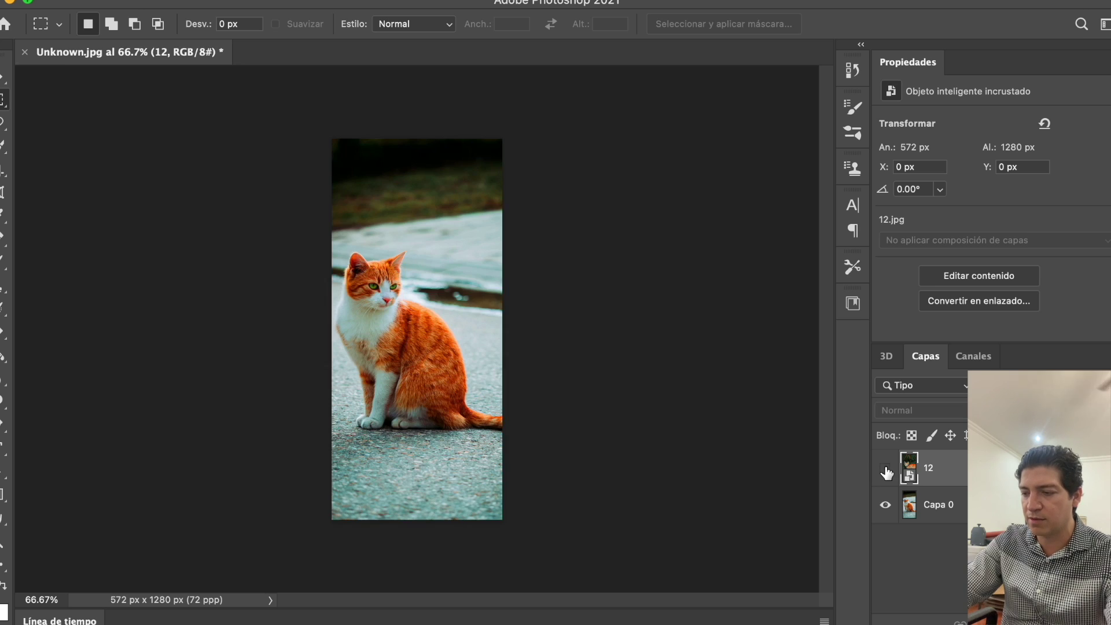
left_click(885, 469)
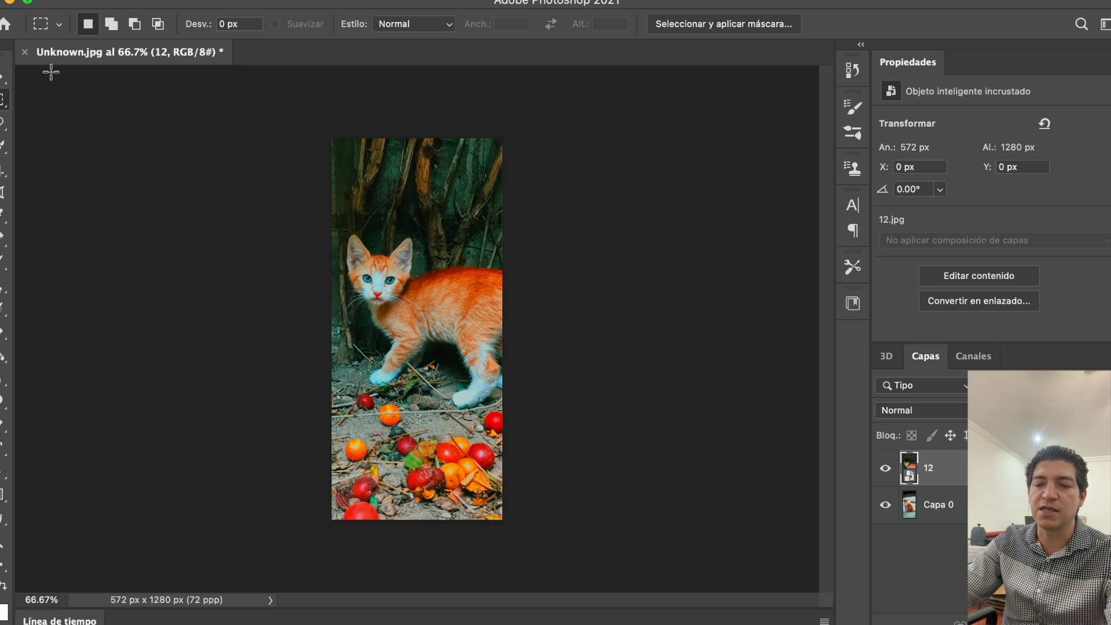
left_click(26, 52)
left_click(543, 239)
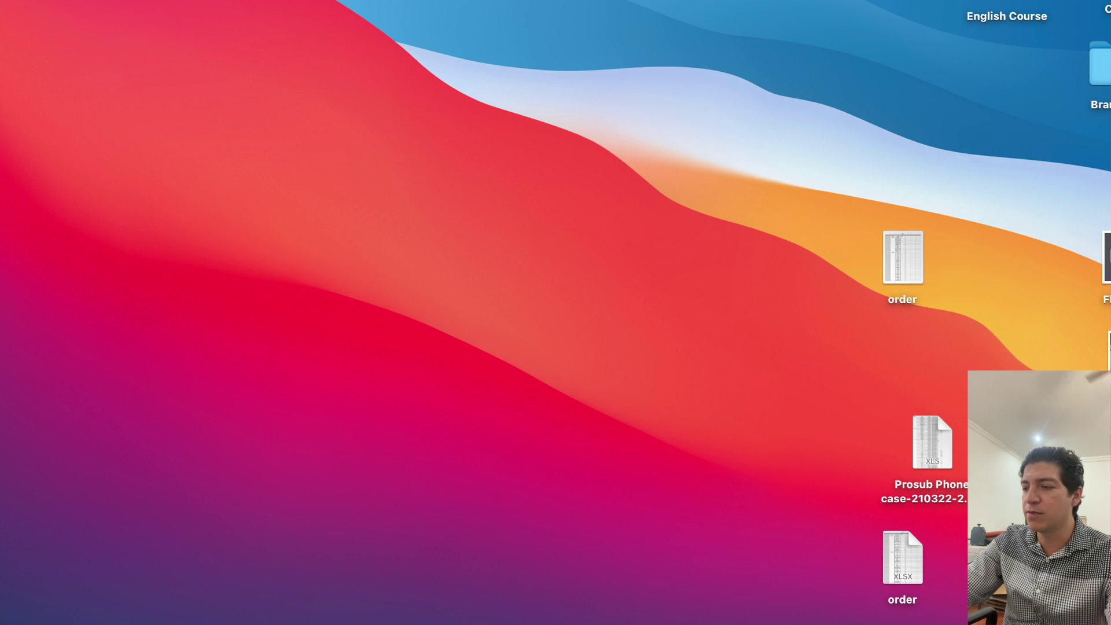
left_click_drag(1102, 258, 165, 520)
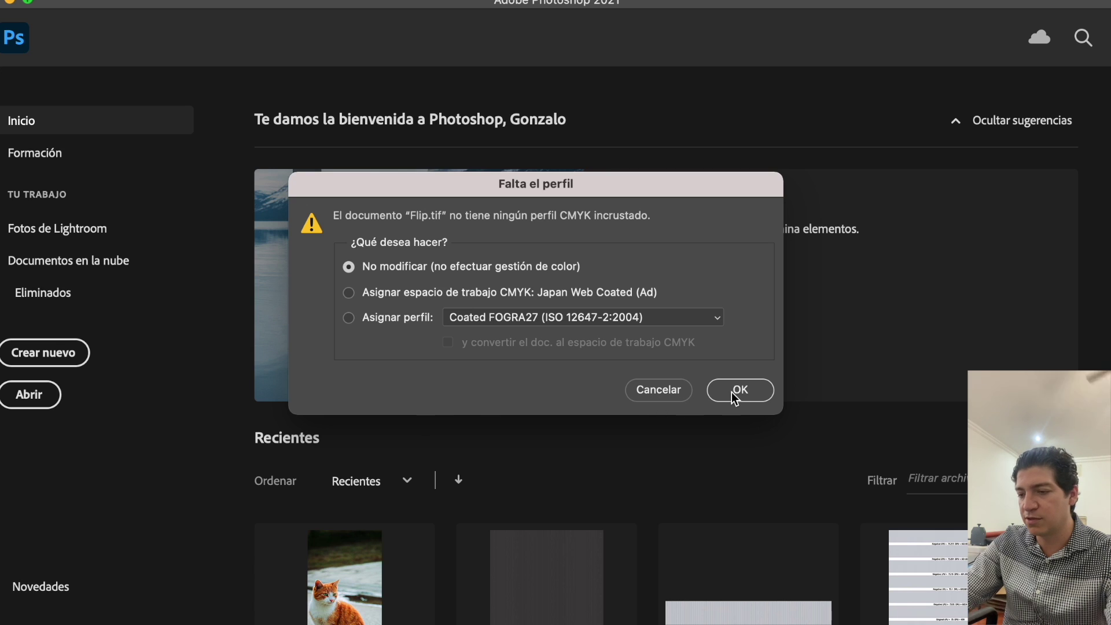
Step: Open Flip.tif without assigning a profile and place the Unknown cat photo above layer 2
left_click(733, 391)
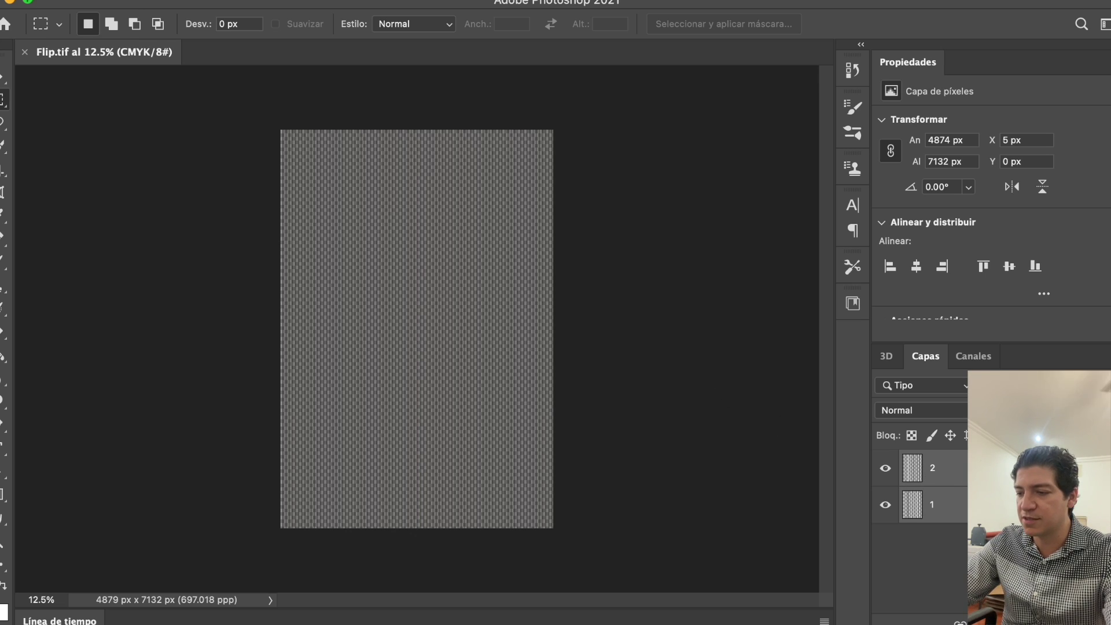
left_click(927, 483)
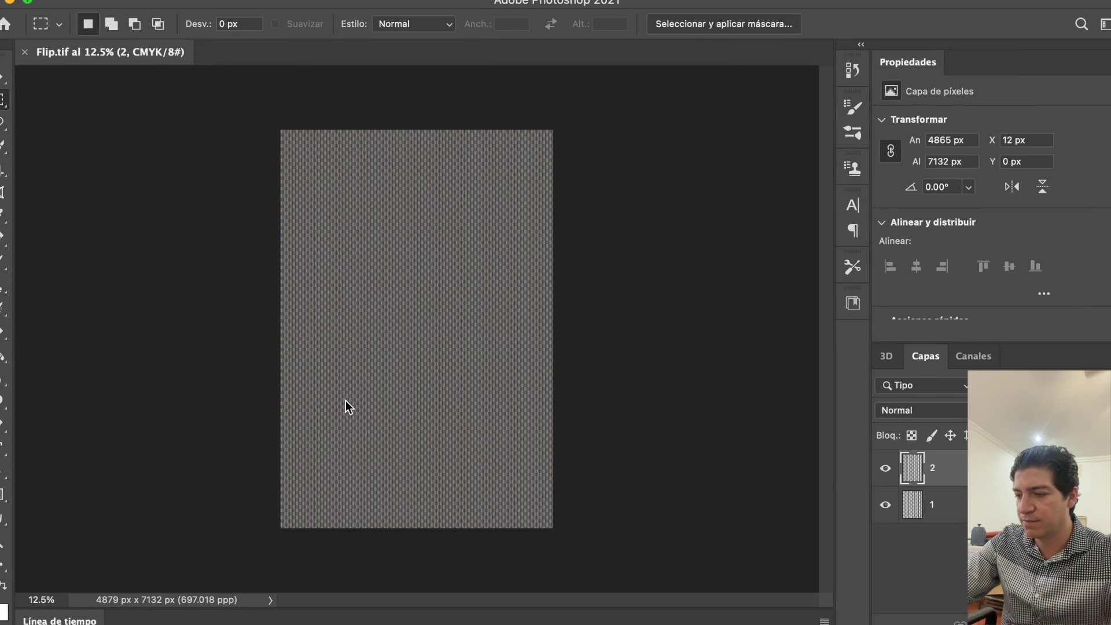
left_click_drag(347, 406, 345, 404)
key("Return")
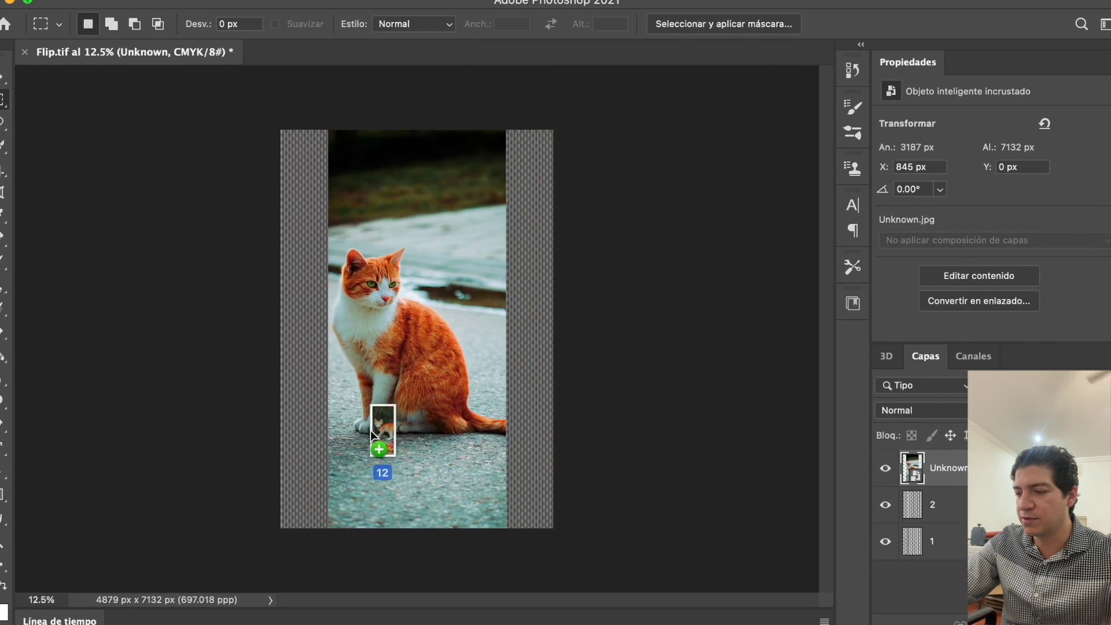
Step: Place kitten photo 12 on the grid and extend the canvas up and down to 7584 px tall
left_click_drag(370, 430, 377, 428)
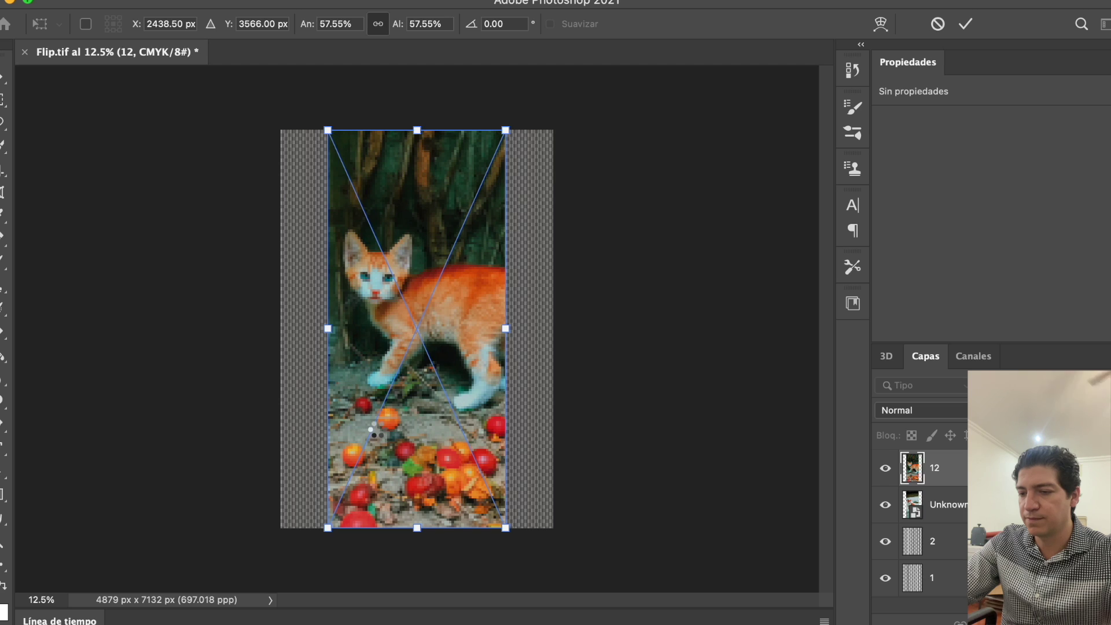
key("Return")
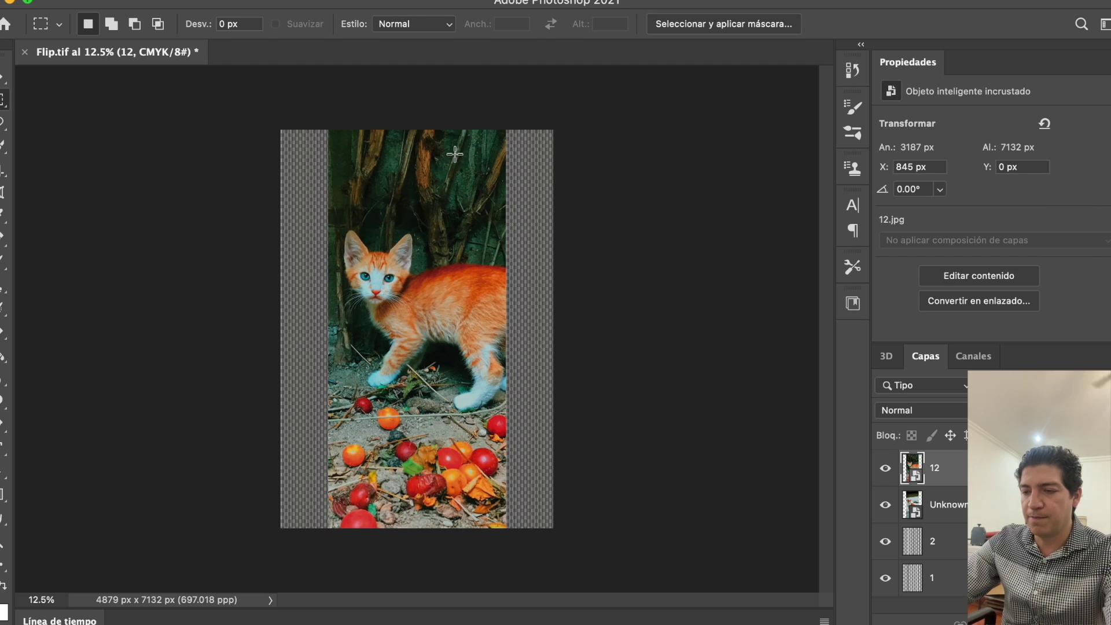
left_click(9, 171)
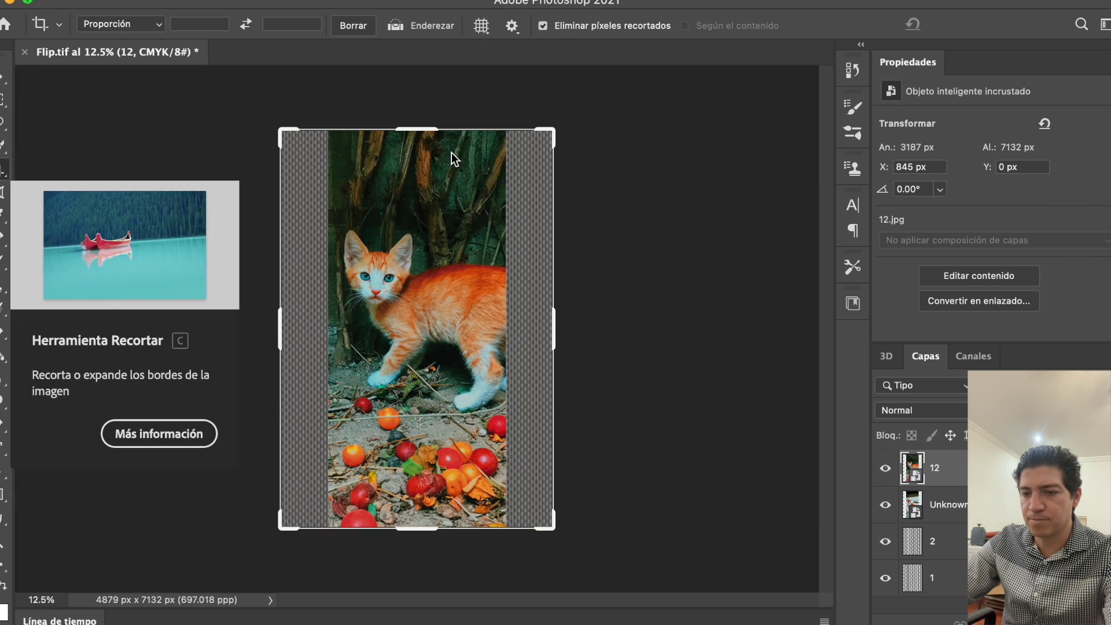
left_click_drag(429, 125, 428, 118)
key("Return")
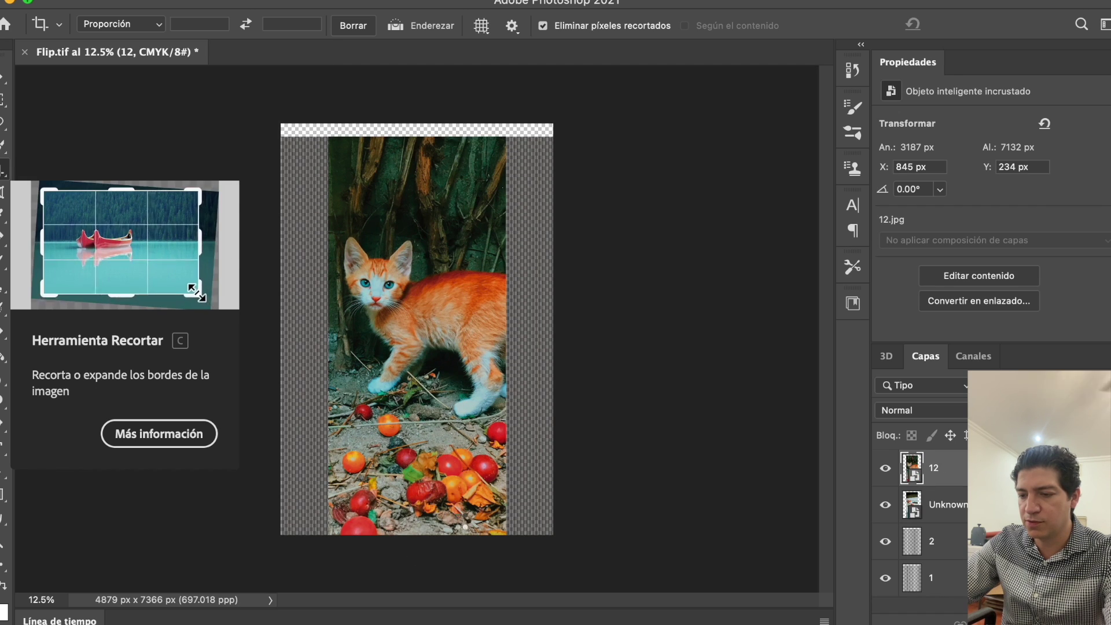
left_click(461, 520)
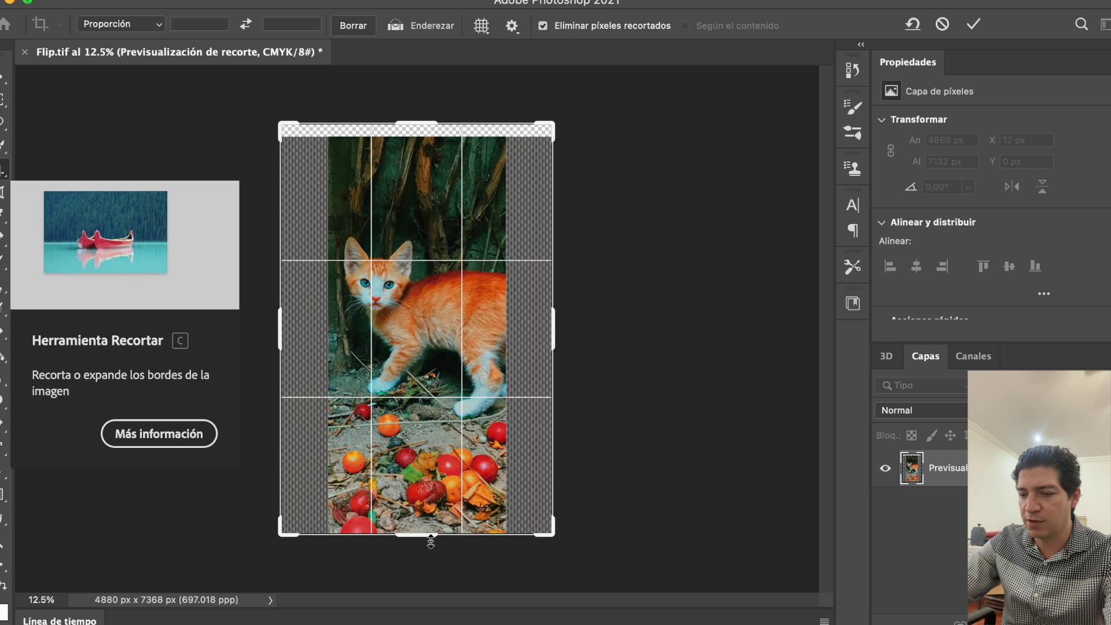
left_click_drag(429, 536, 428, 549)
key("Return")
Step: Crop the canvas in from the left and right edges to 3741 px wide
left_click(302, 364)
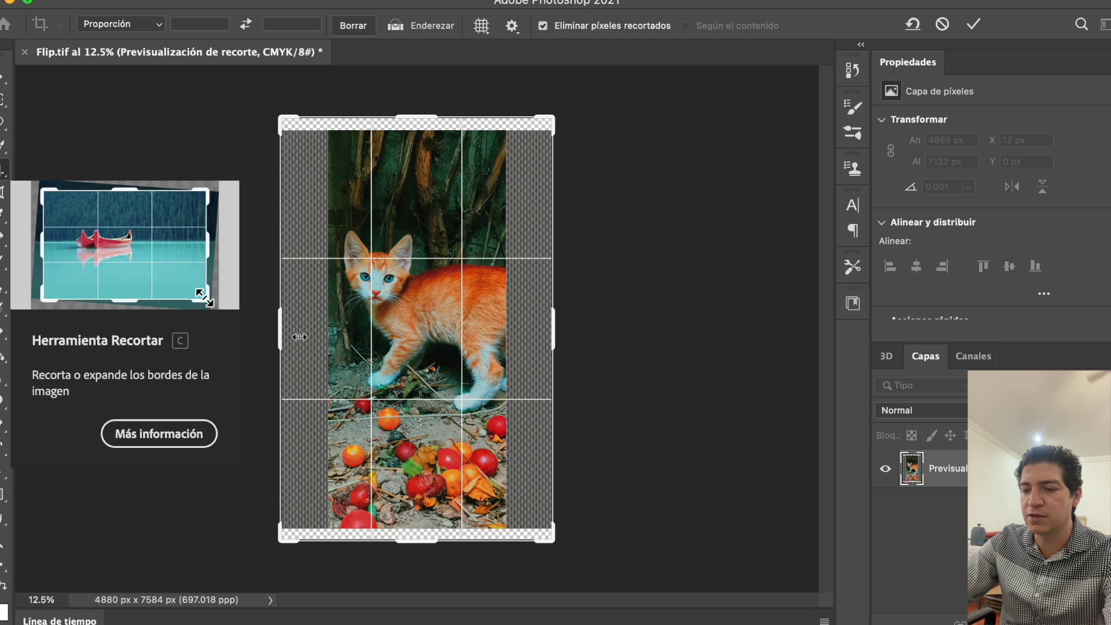
left_click_drag(287, 331, 310, 332)
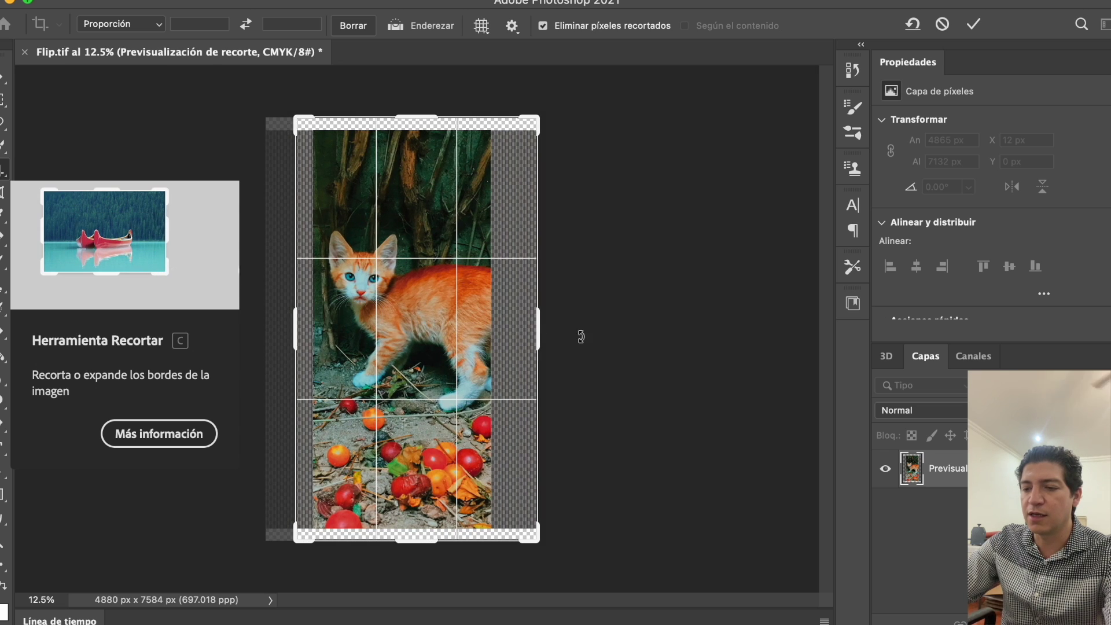
left_click_drag(540, 333, 524, 332)
key("Return")
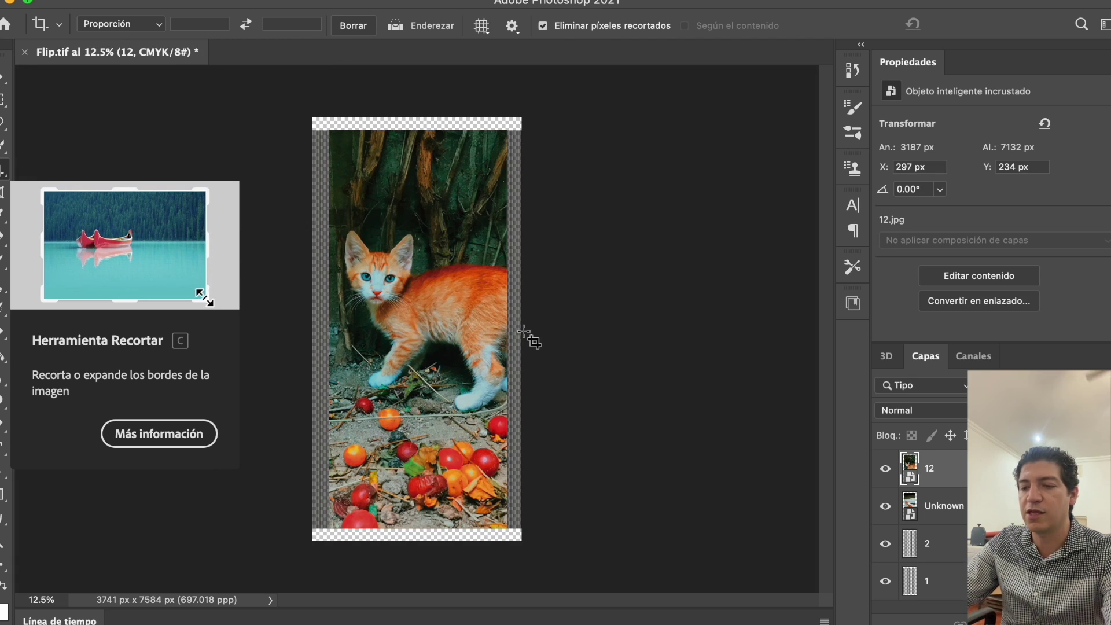
left_click(6, 100)
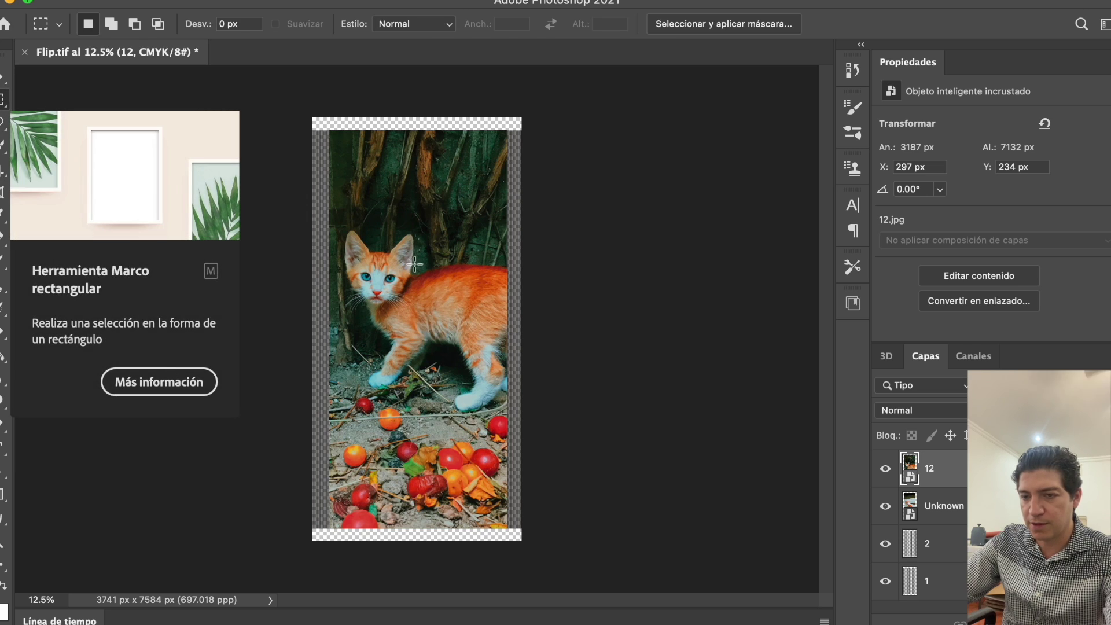
Step: On line layer 2, select and delete the dark strip along the left edge
left_click(951, 541)
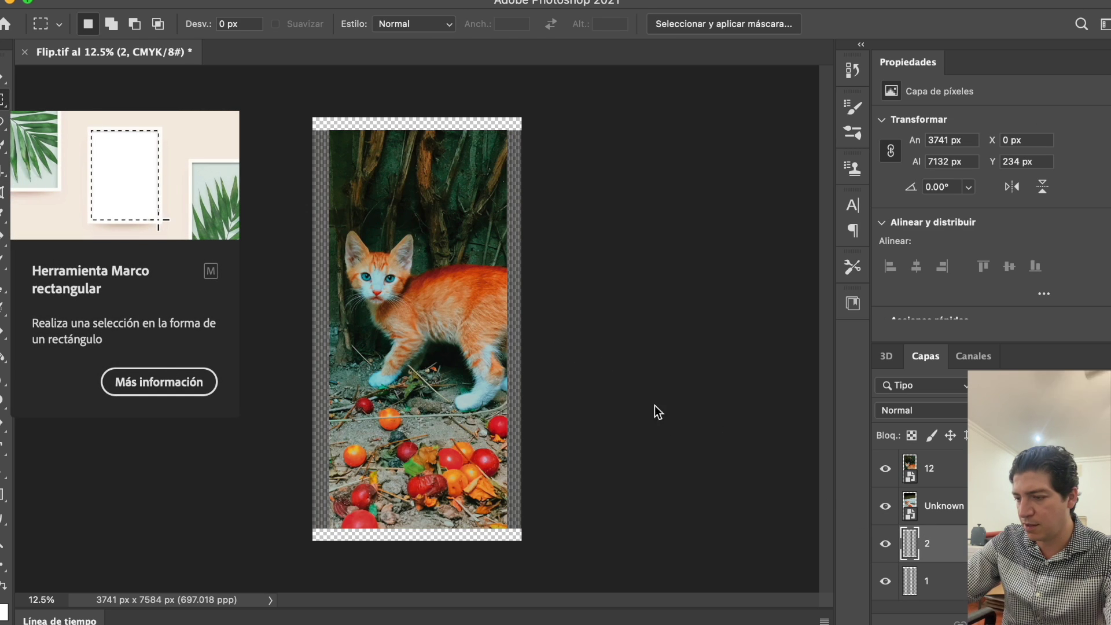
left_click_drag(313, 119, 329, 544)
key("super+e")
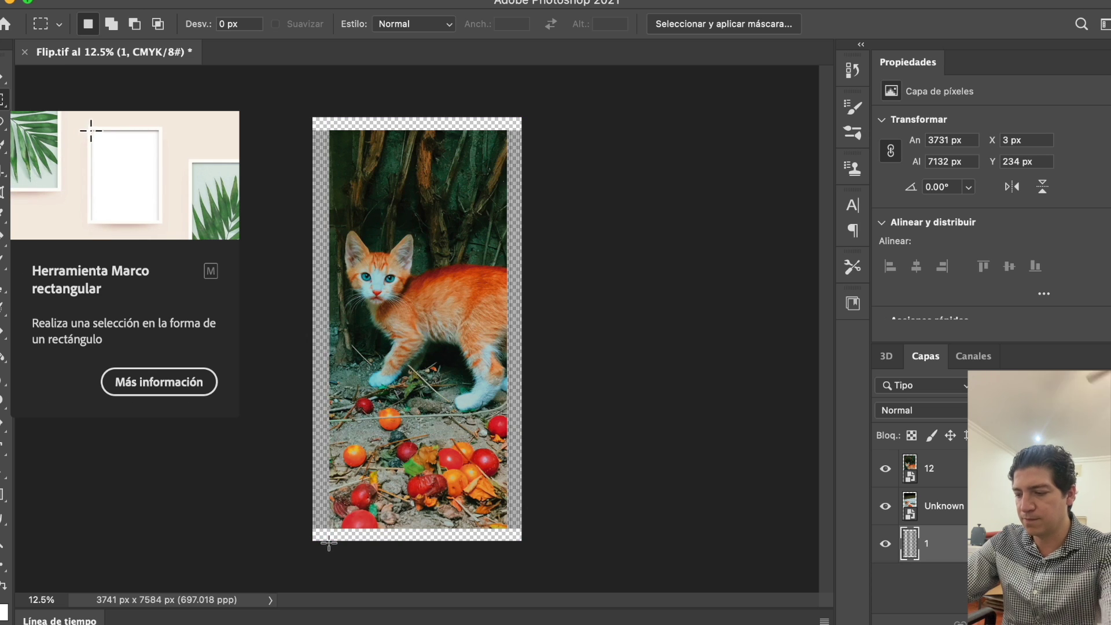
key("super+z")
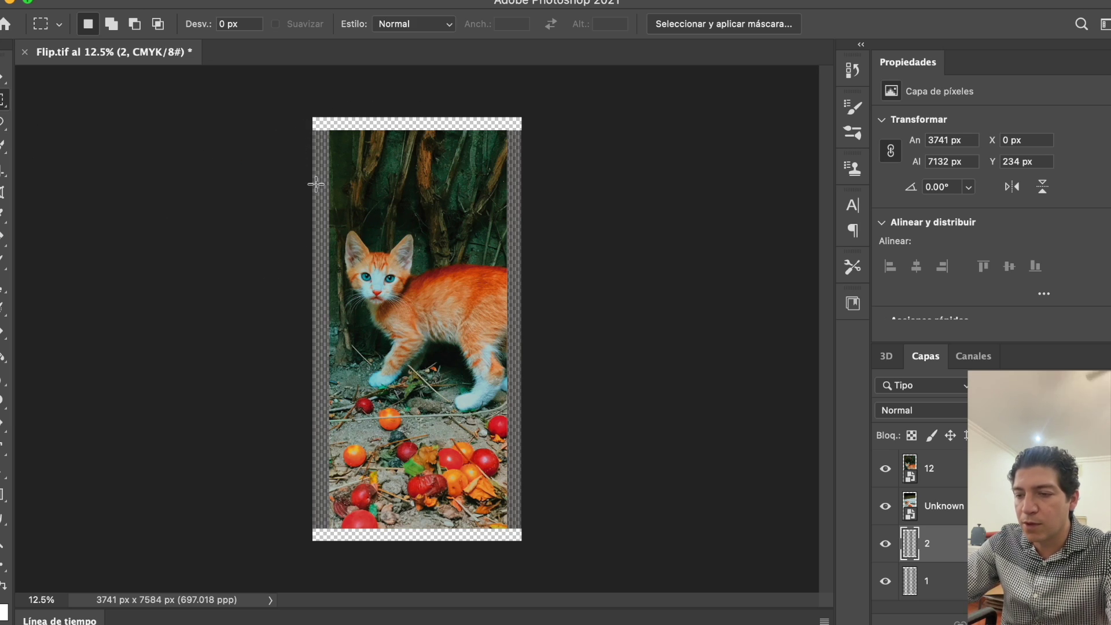
left_click_drag(270, 112, 327, 555)
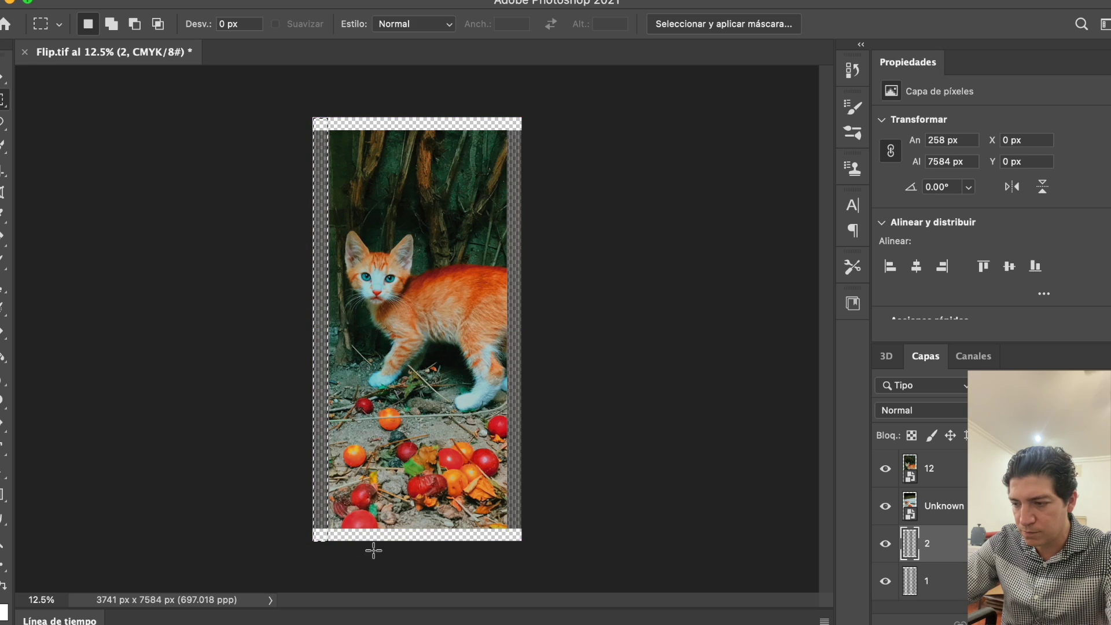
key("Delete")
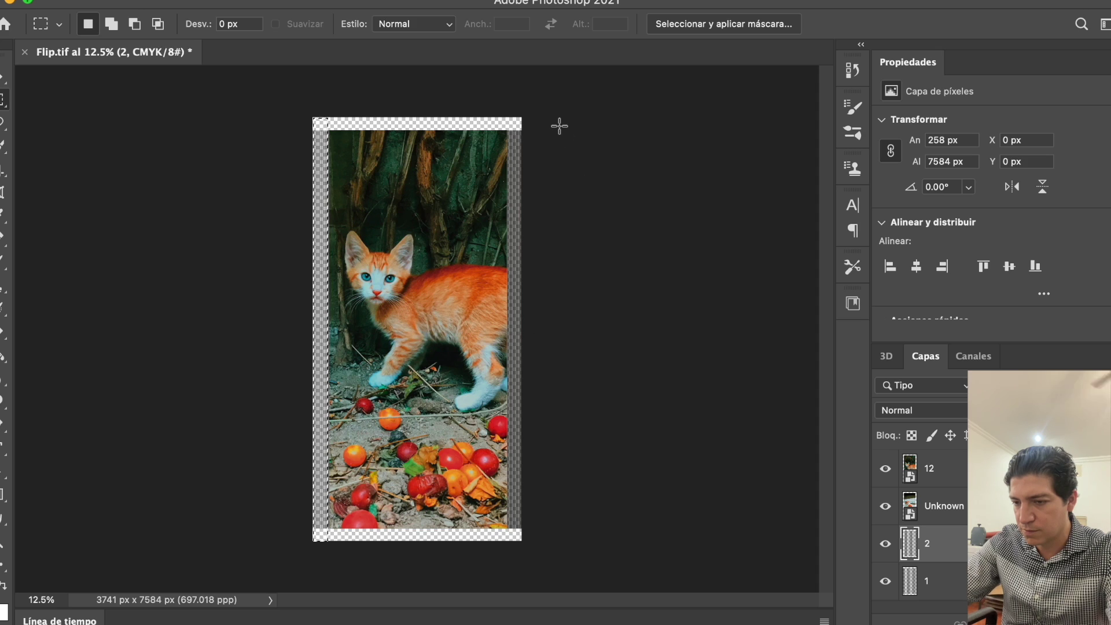
left_click_drag(559, 139, 508, 572)
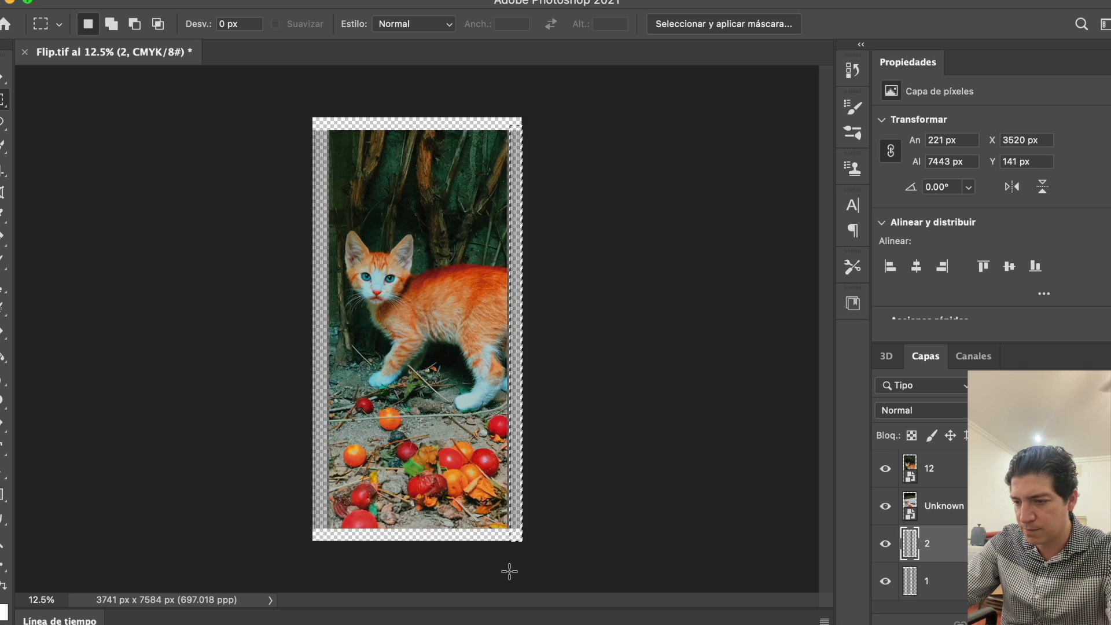
key("ctrl+d")
Step: Free Transform layer 1 so its lines stretch to the canvas top and bottom (7584 px)
left_click(915, 583)
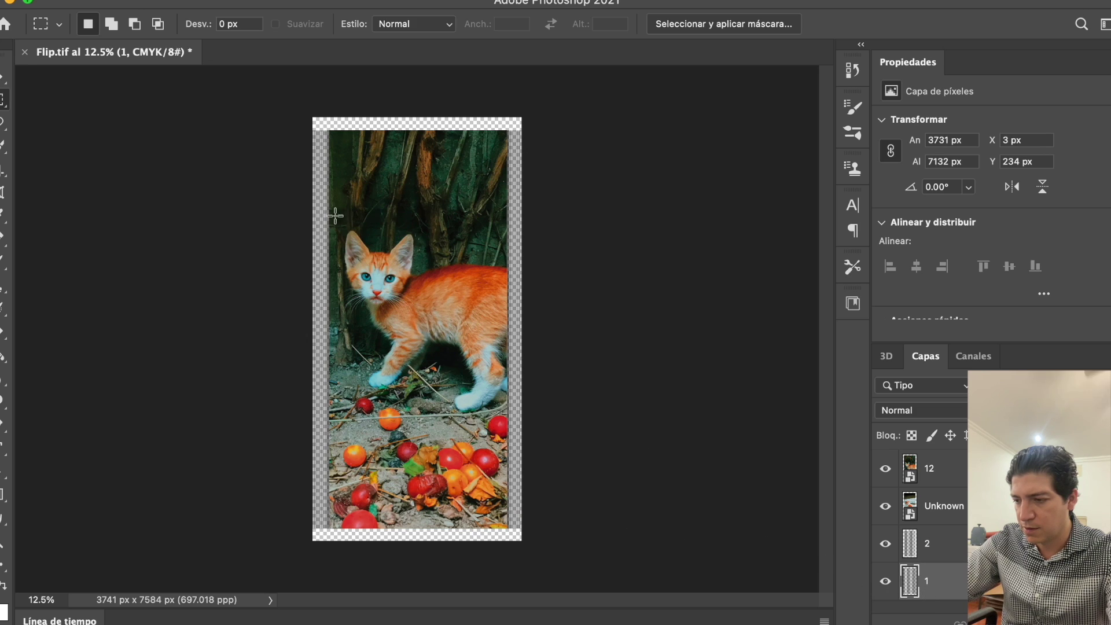
right_click(514, 307)
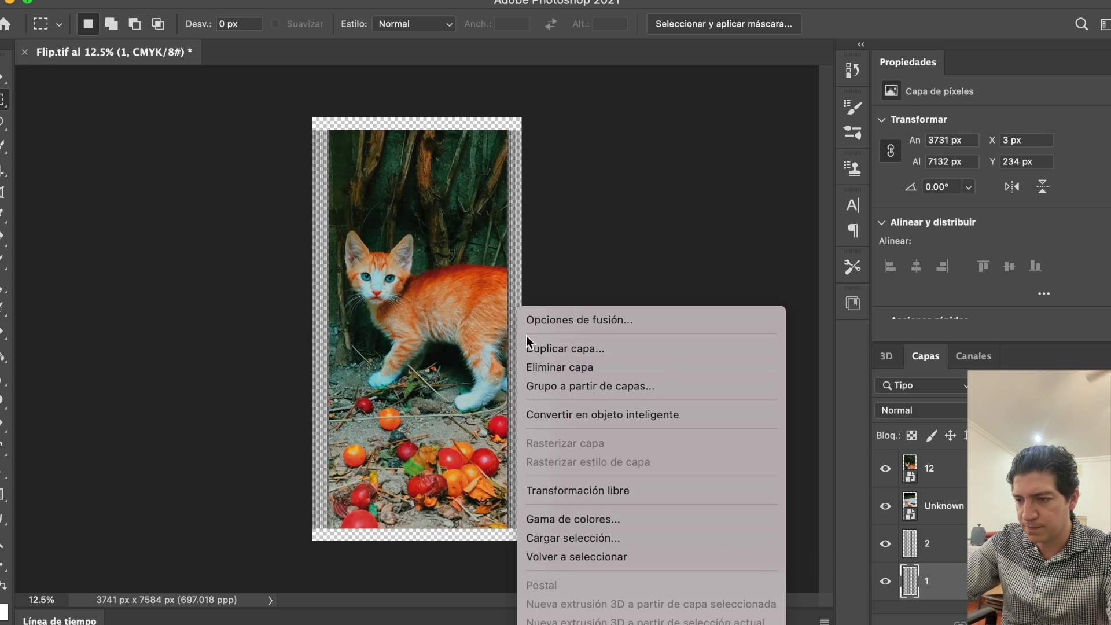
left_click(564, 490)
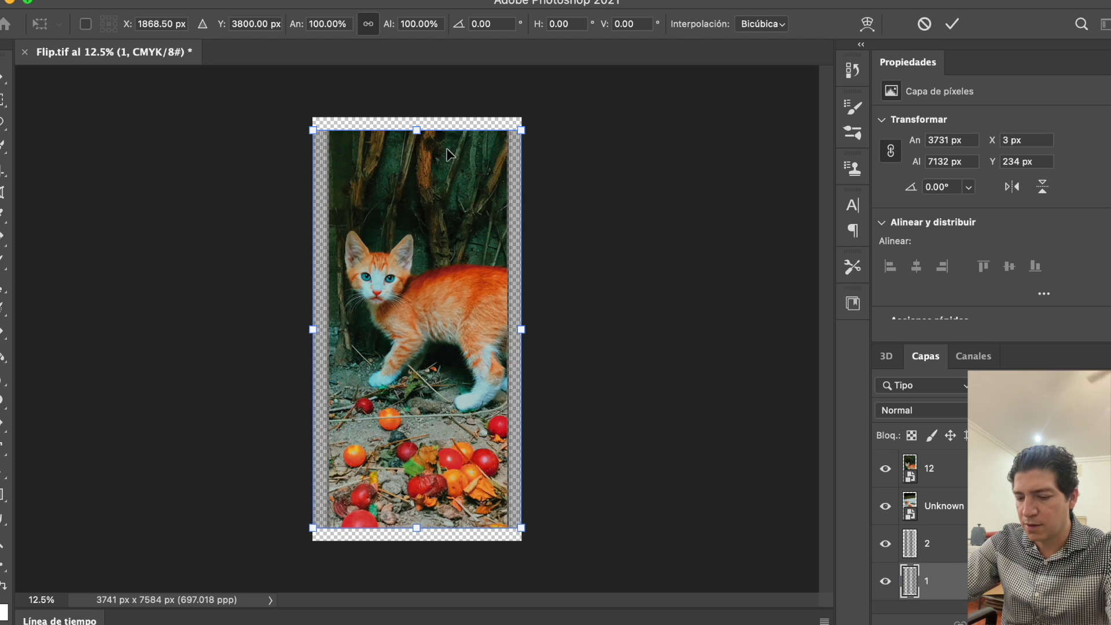
left_click_drag(419, 121, 419, 109)
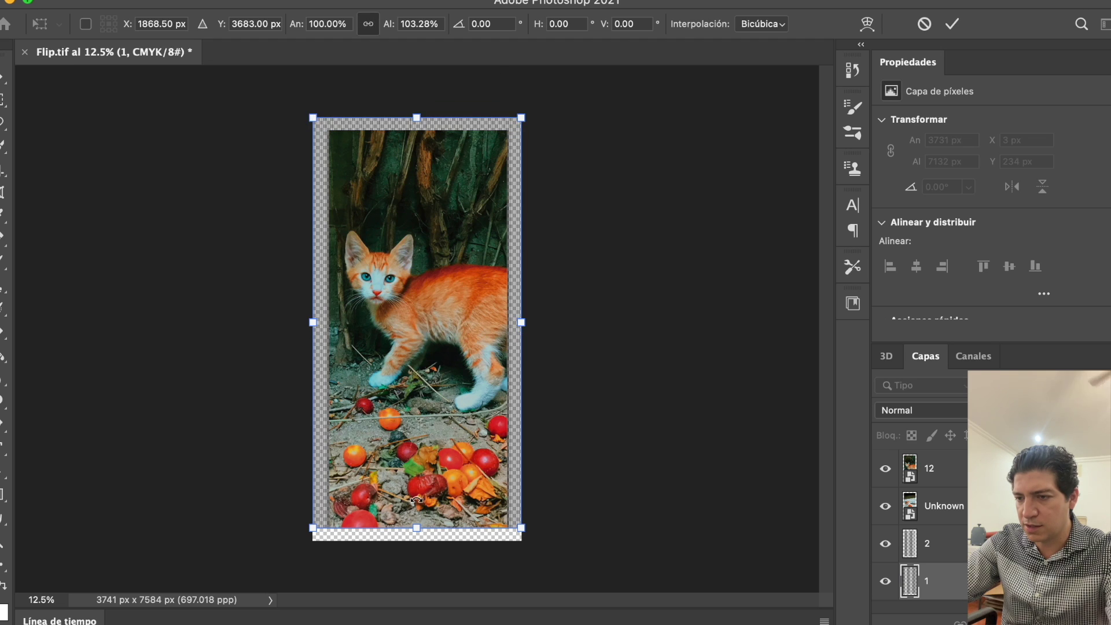
left_click_drag(414, 527, 414, 541)
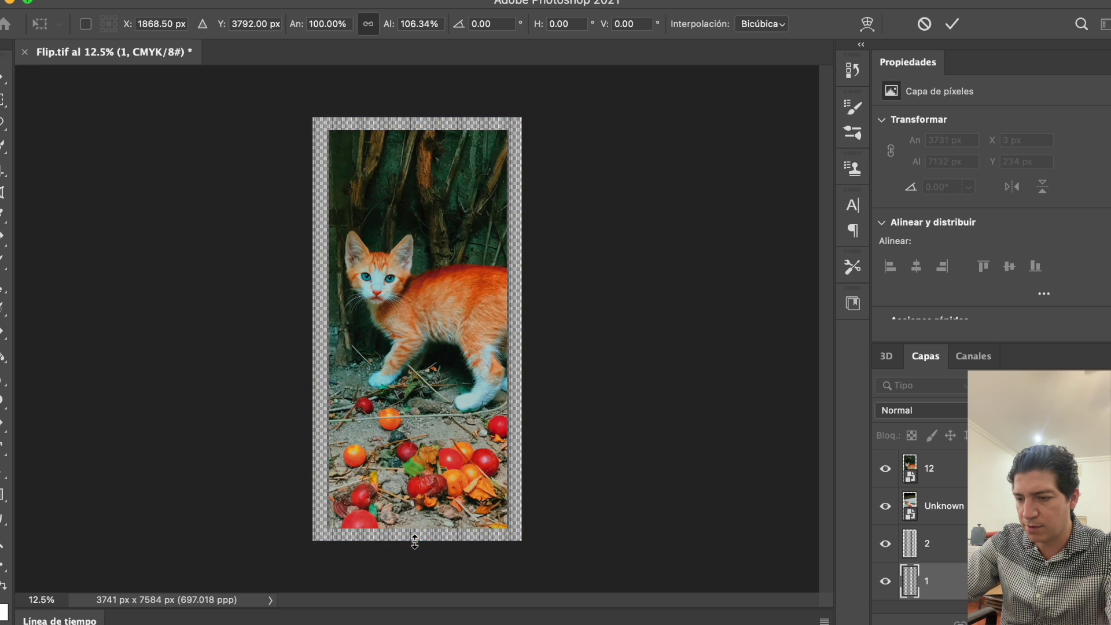
key("Return")
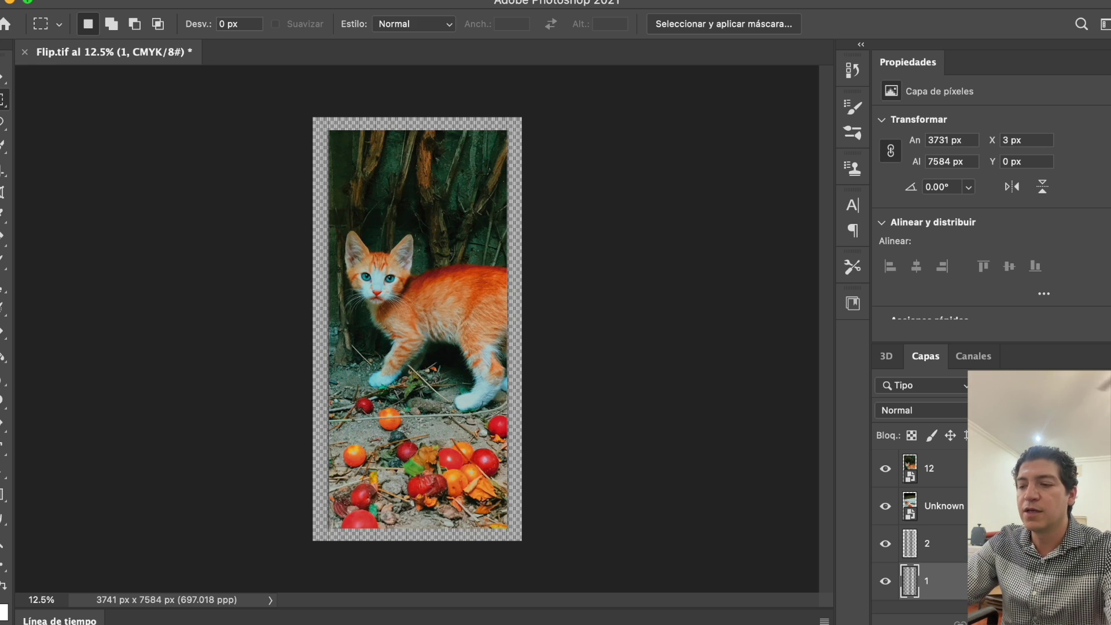
Step: Move Unknown below layer 2, then clip 12 into layer 2 and Unknown into layer 1
left_click_drag(941, 507, 940, 561)
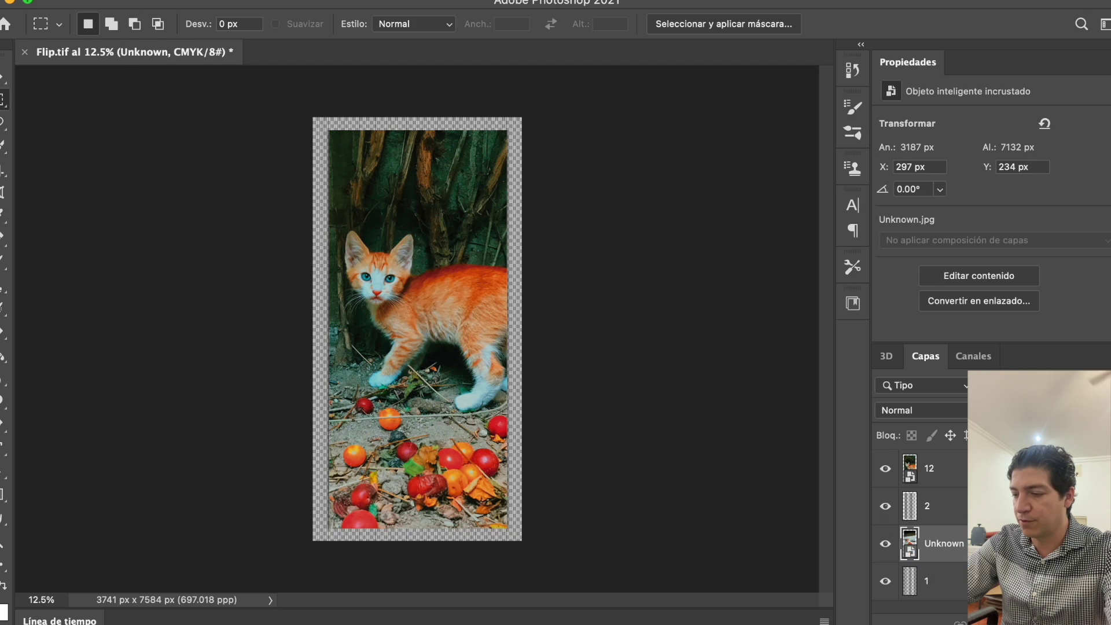
left_click(950, 485)
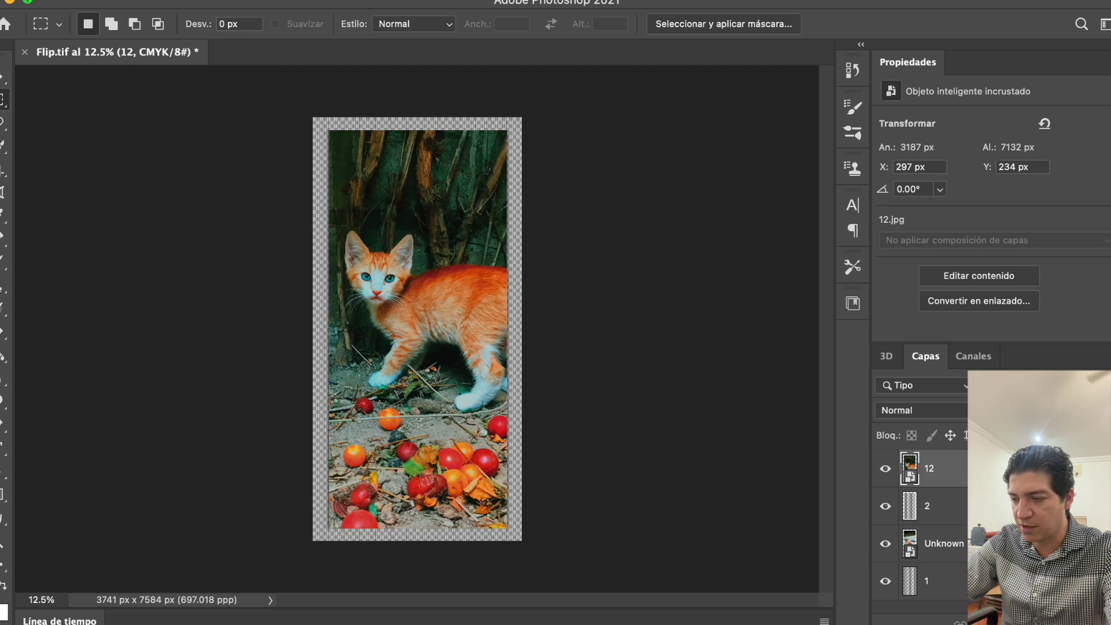
left_click(957, 487, "alt")
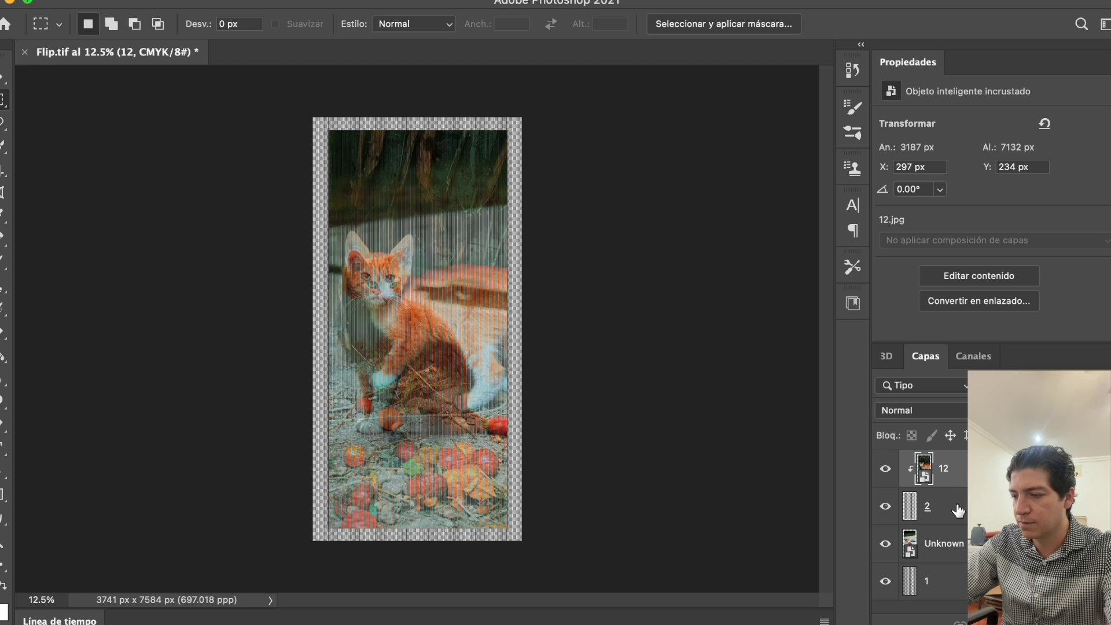
left_click(955, 558, "alt")
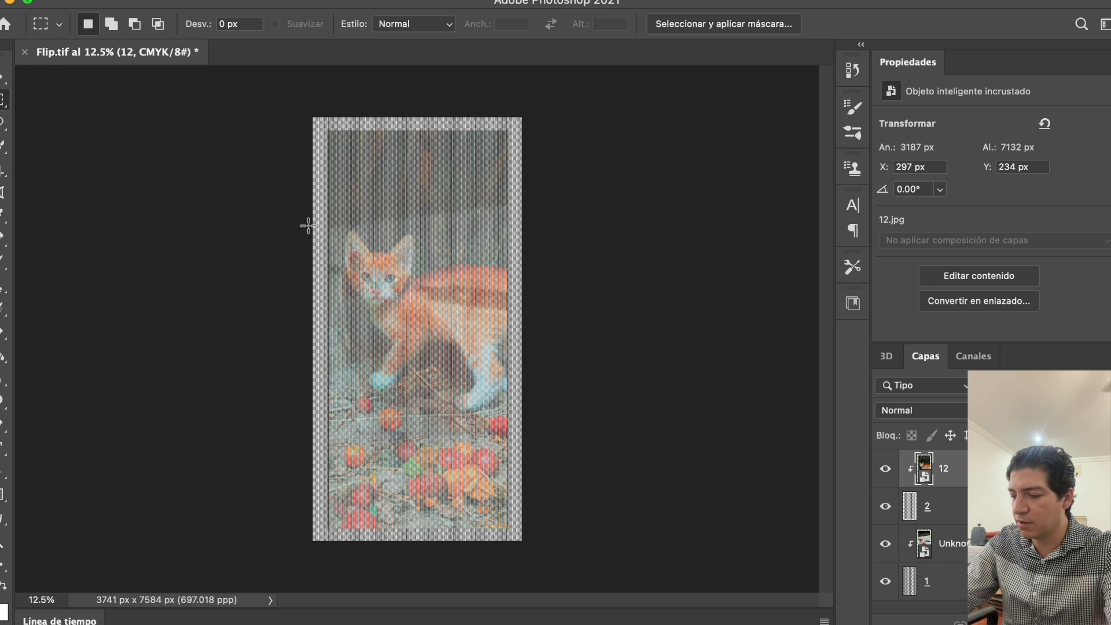
Step: Zoom in to inspect the interlaced stripes, zoom back out, and select line layer 2
key("super+minus")
key("super+plus")
key("super+plus")
key("super+plus")
key("super+plus")
key("super+plus")
key("super+plus")
key("super+plus")
key("super+plus")
key("super+plus")
key("super+plus")
key("super+plus")
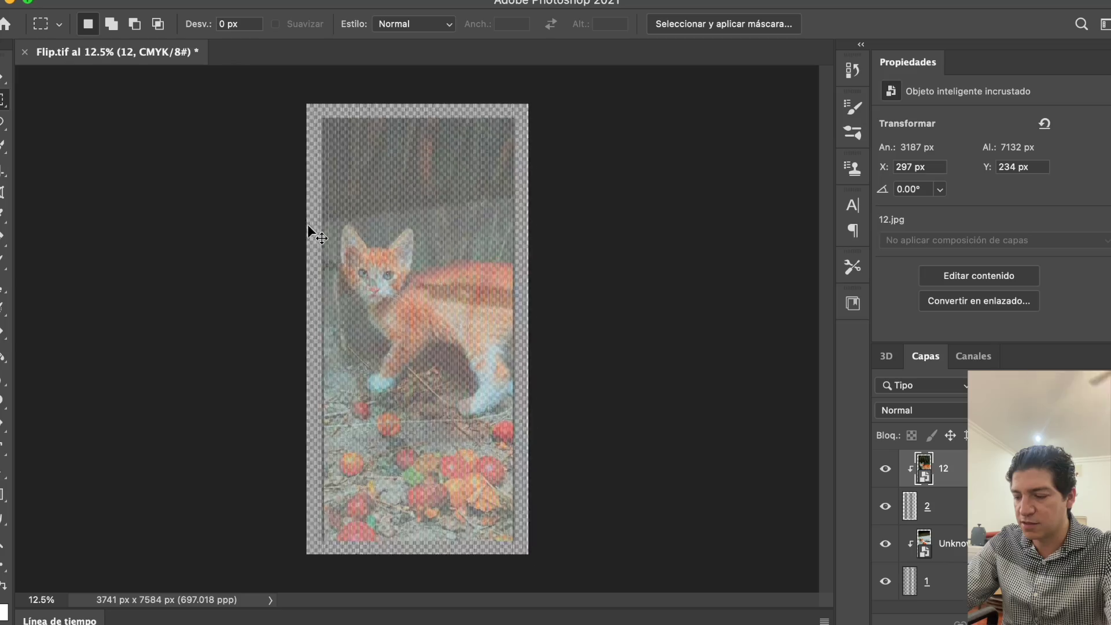
key("super+plus")
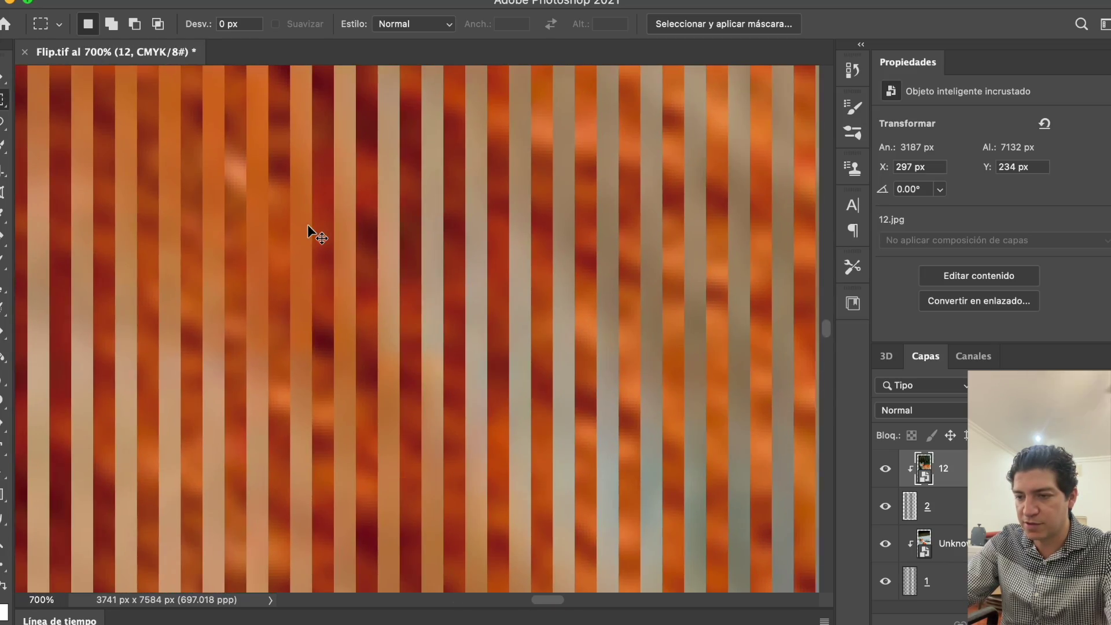
key("super+minus")
key("super+minus")
key("super+minus")
key("super+minus")
key("super+minus")
key("super+minus")
key("super+minus")
key("super+minus")
key("super+minus")
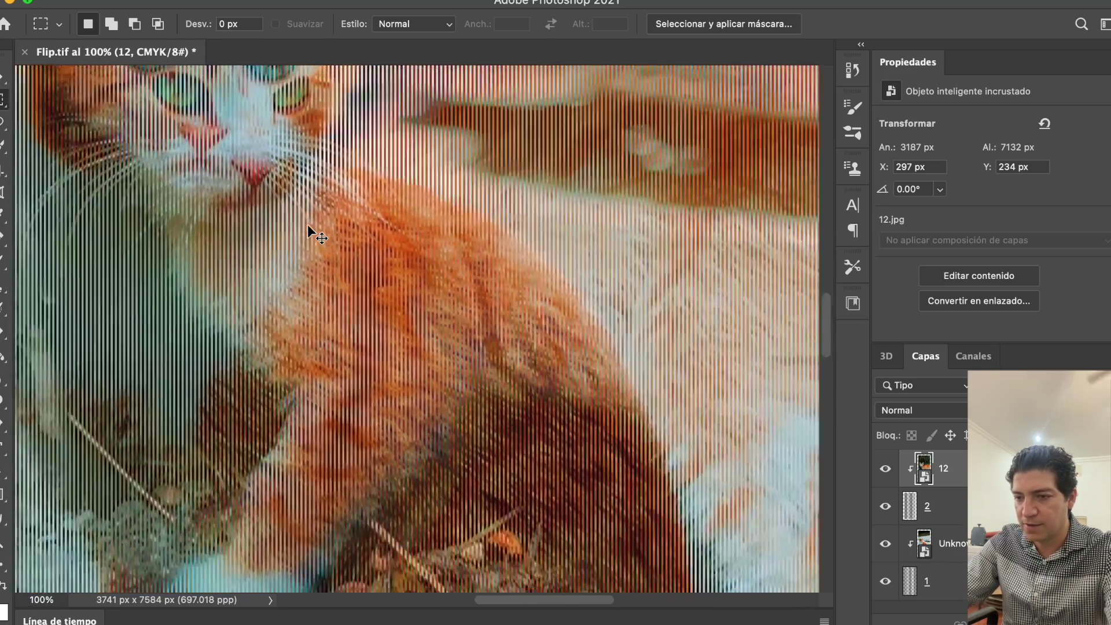
key("super+minus")
key("super+minus")
key("super+minus")
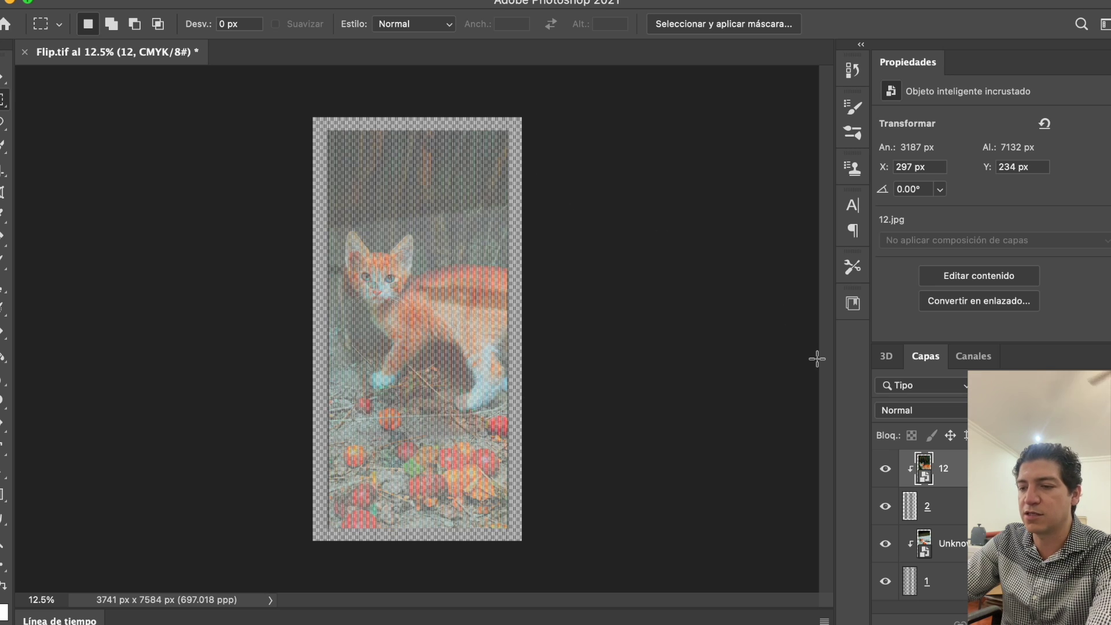
left_click(962, 498)
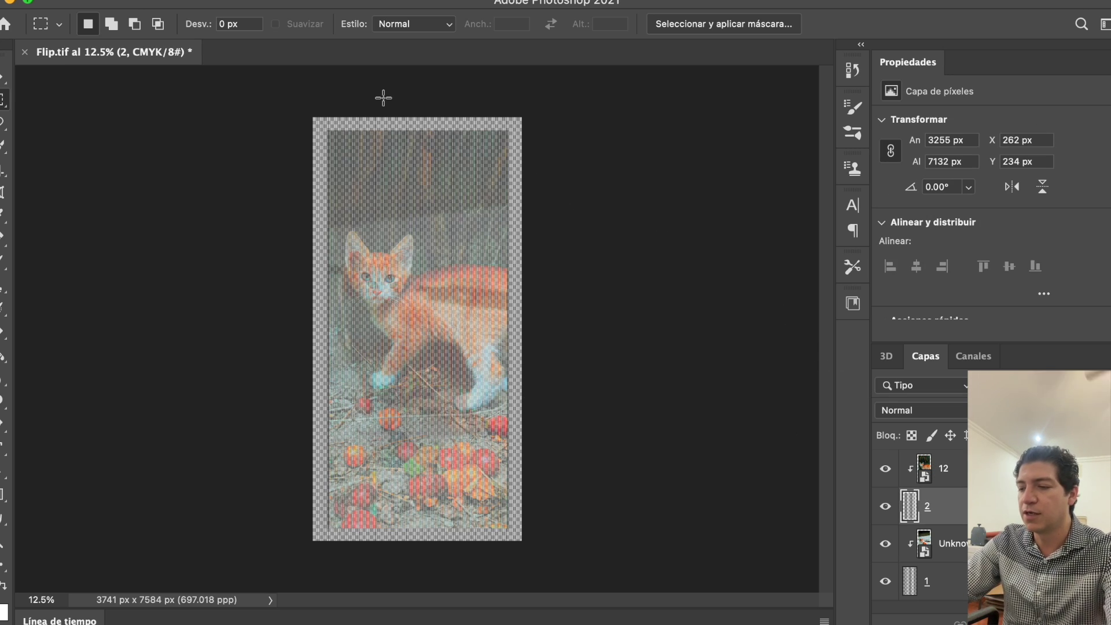